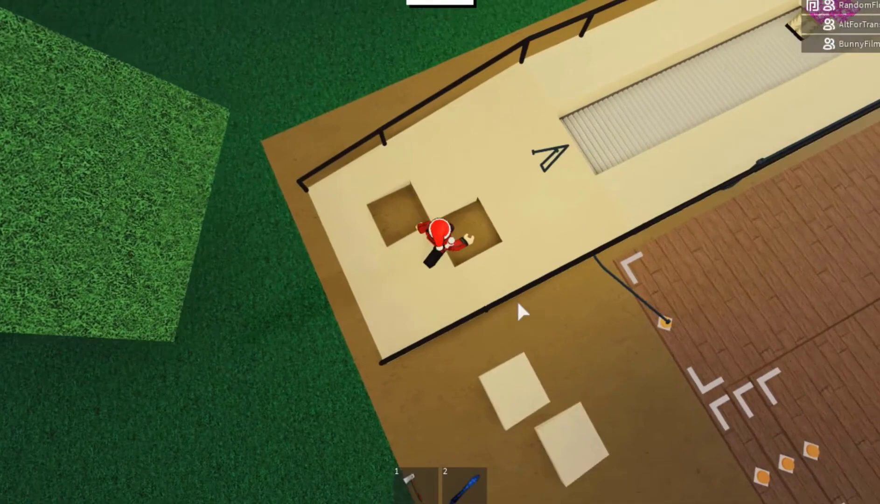
# Step: Start moving the 1/4 Wedge piece from its options menu
pyautogui.click(412, 282)
pyautogui.click(363, 308)
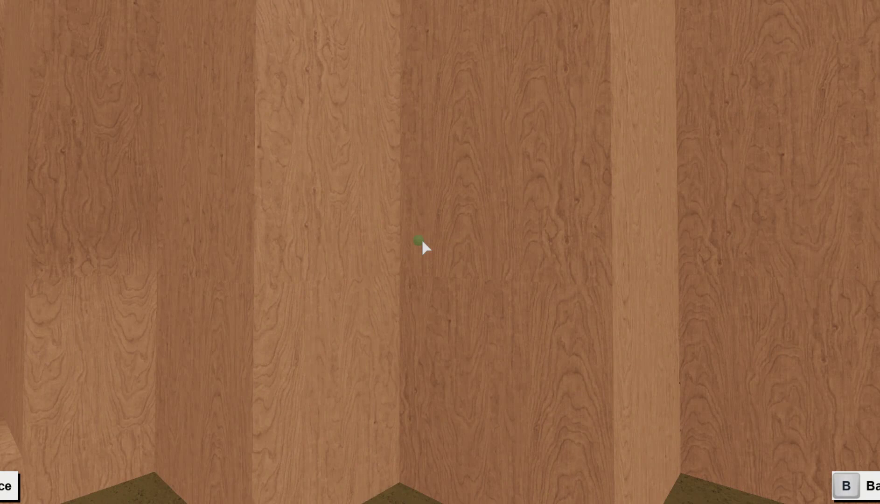
# Step: Walk the character up to the tall wooden wall
pyautogui.press('s')
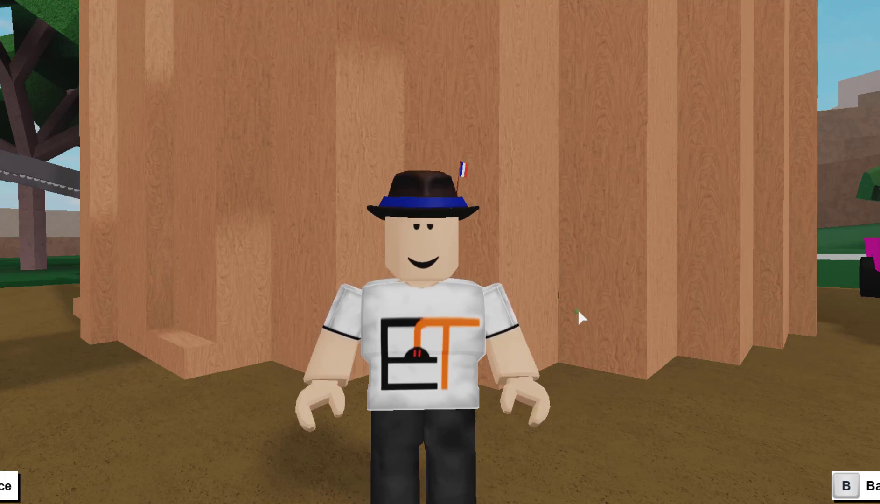
pyautogui.scroll(10, 480, 279)
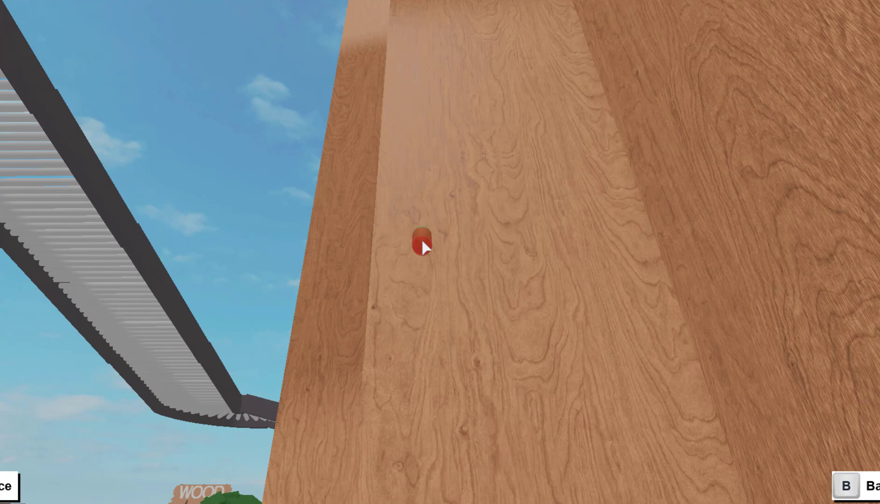
# Step: Lay green wire down the wall, then sideways for the E's bottom stroke
pyautogui.click(421, 238)
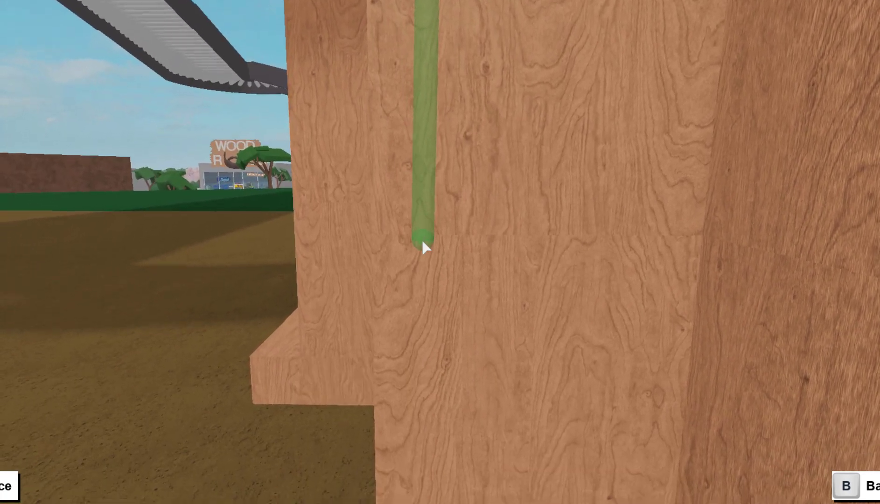
pyautogui.click(421, 239)
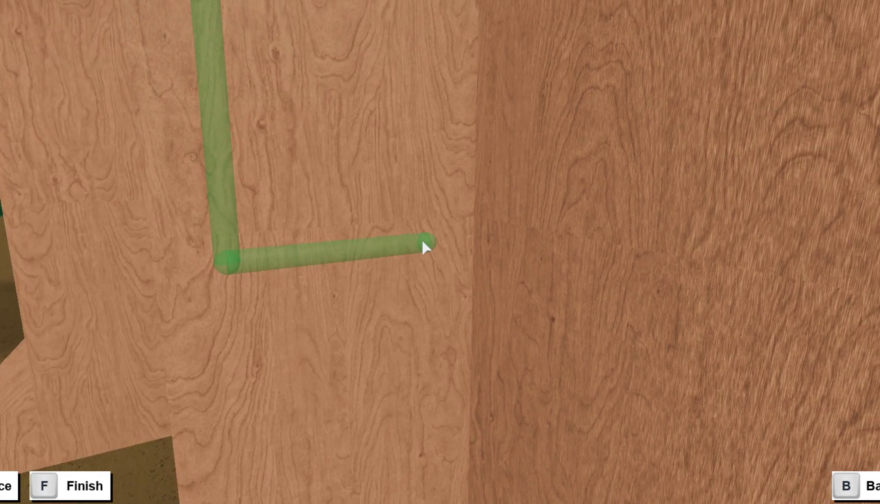
pyautogui.click(422, 239)
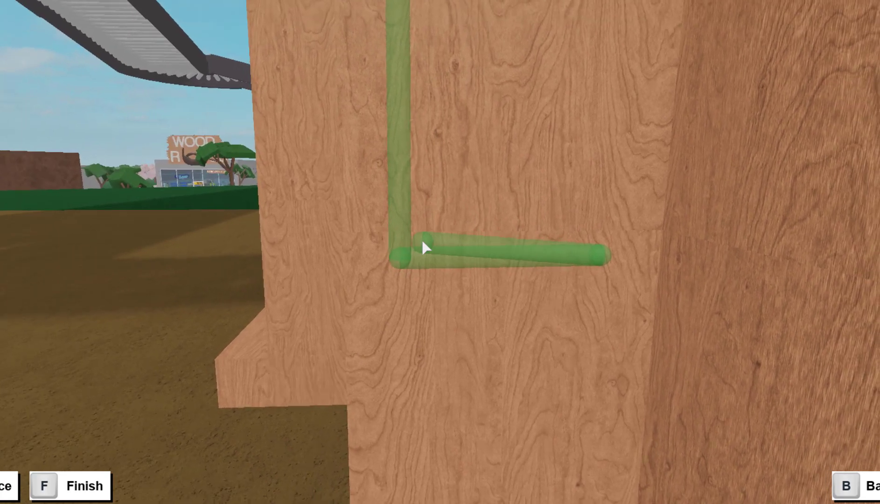
pyautogui.scroll(-3, 421, 239)
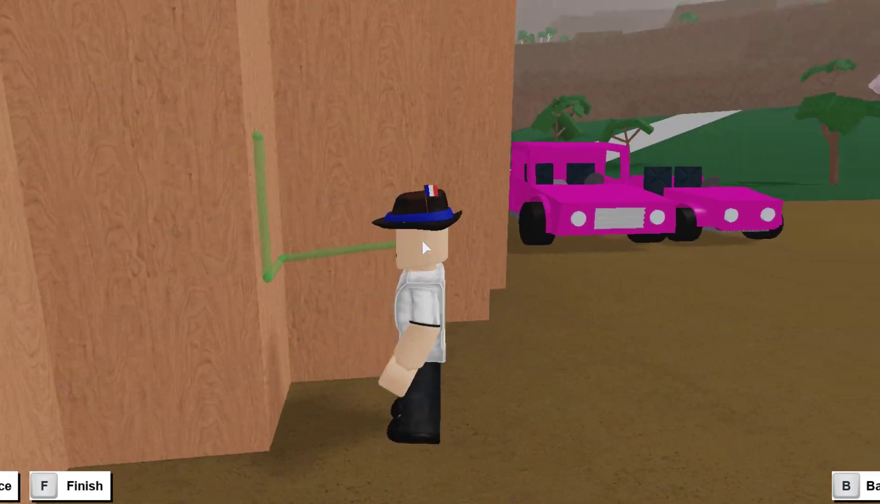
# Step: Orbit the camera to face the wall and move the character closer
pyautogui.press('Left')
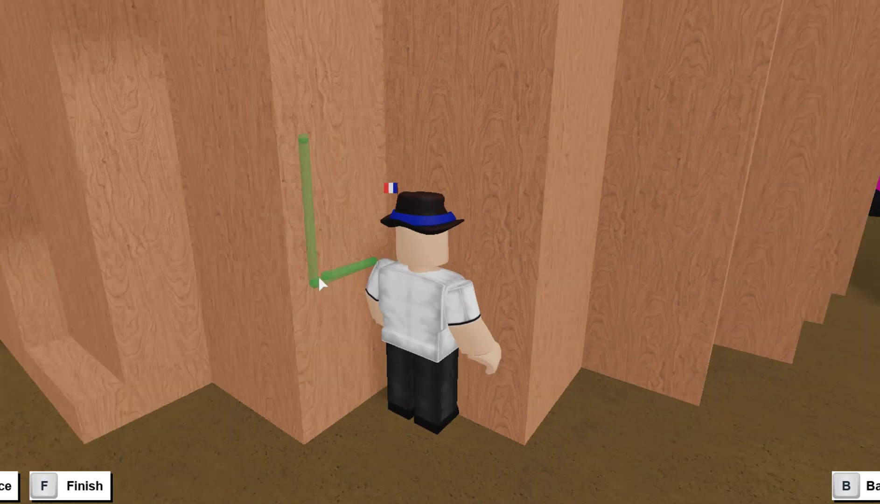
pyautogui.press('Left')
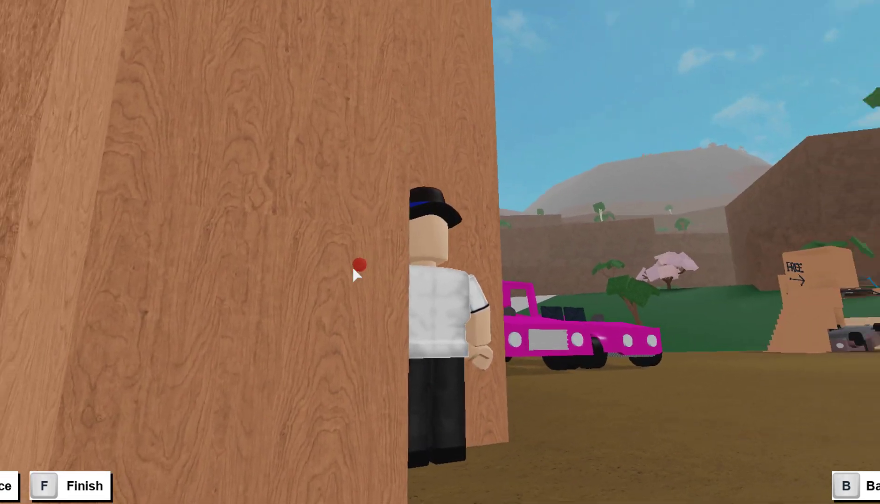
pyautogui.scroll(3, 352, 266)
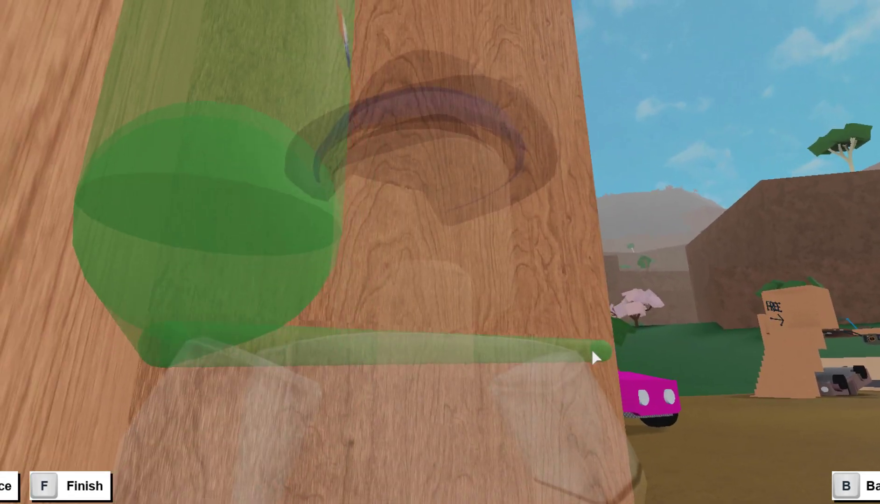
pyautogui.press('Up')
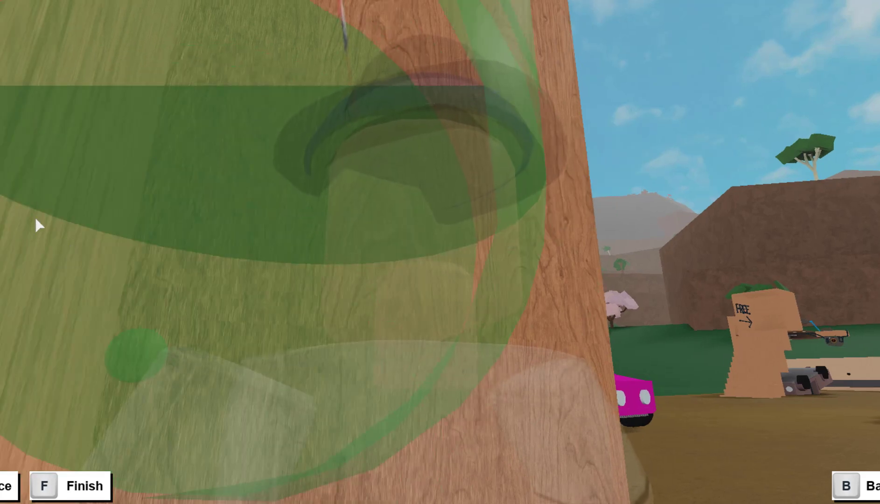
pyautogui.scroll(-5, 50, 181)
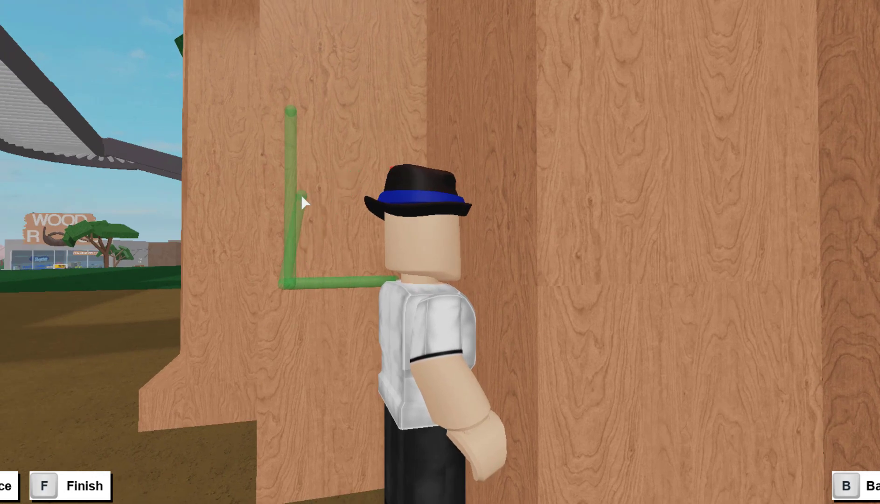
pyautogui.scroll(5, 300, 194)
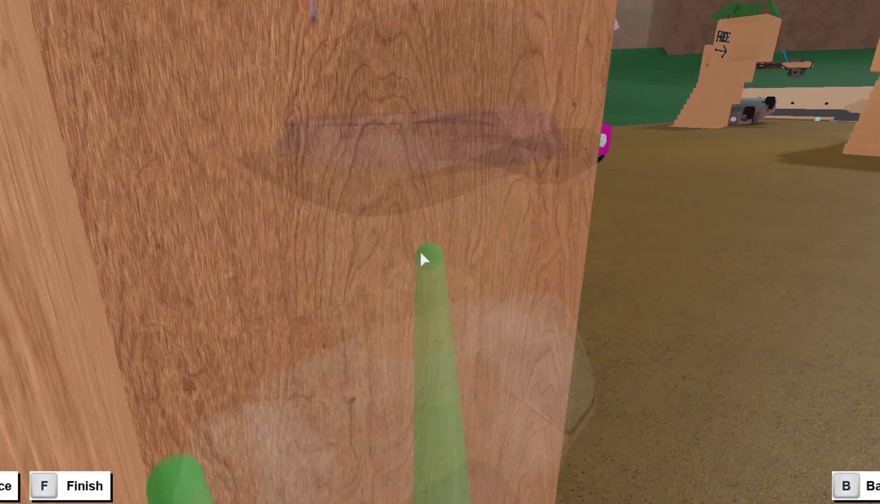
# Step: Place the next wire segment inside the existing vertical wire
pyautogui.click(419, 250)
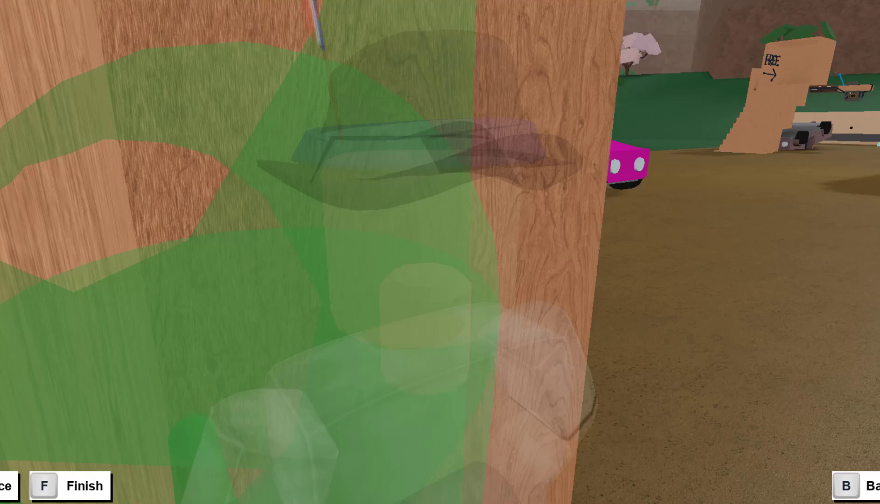